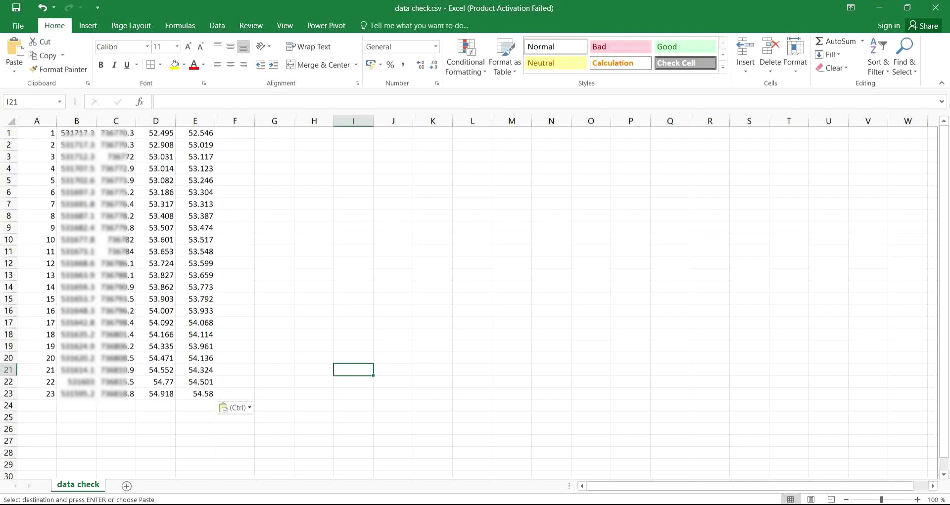
Cancel the pending copy-paste mode, then briefly select columns D and E before deselecting.
{"action": "left_click", "coordinate": [541, 310]}
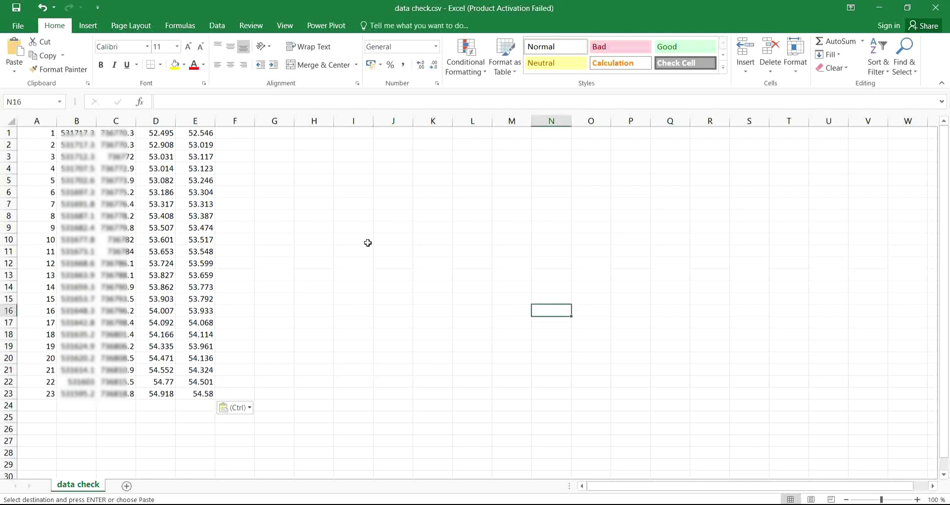
{"action": "key", "text": "Escape"}
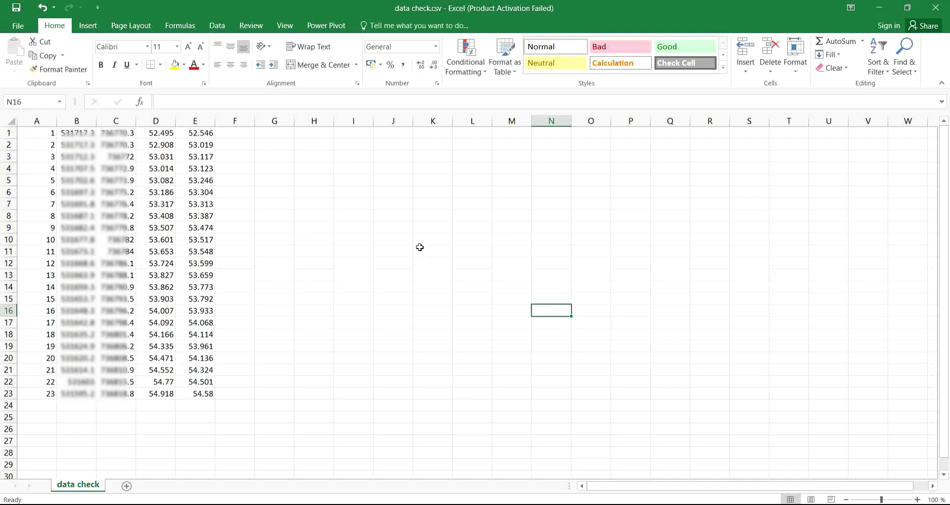
{"action": "left_click", "coordinate": [159, 121]}
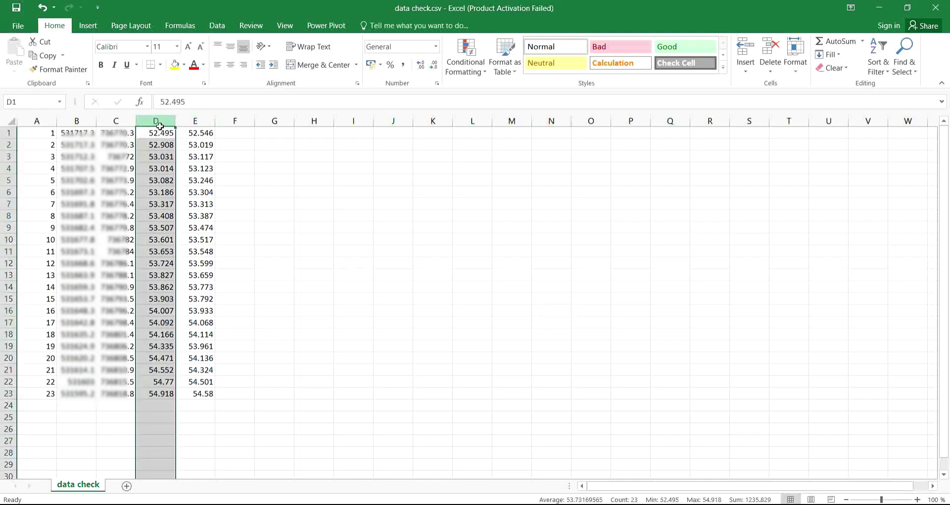
{"action": "left_click", "coordinate": [195, 122]}
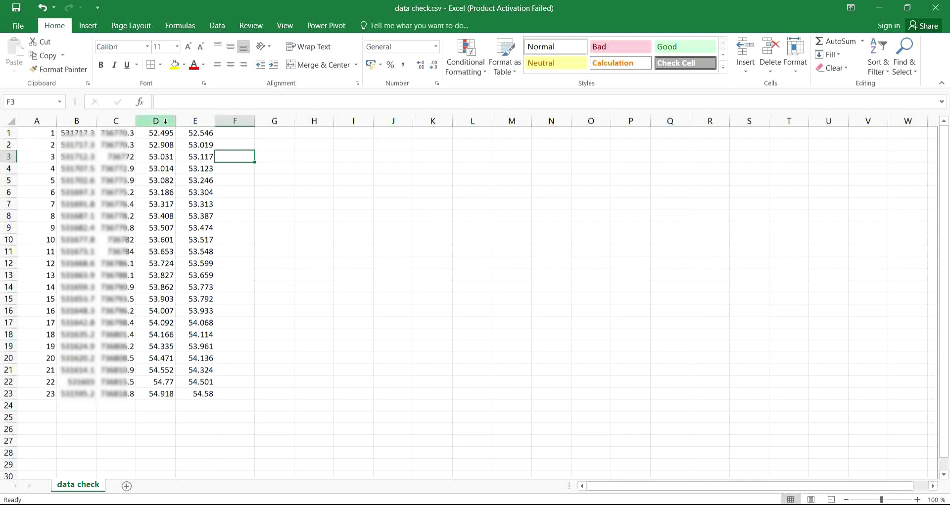
{"action": "left_click", "coordinate": [265, 166]}
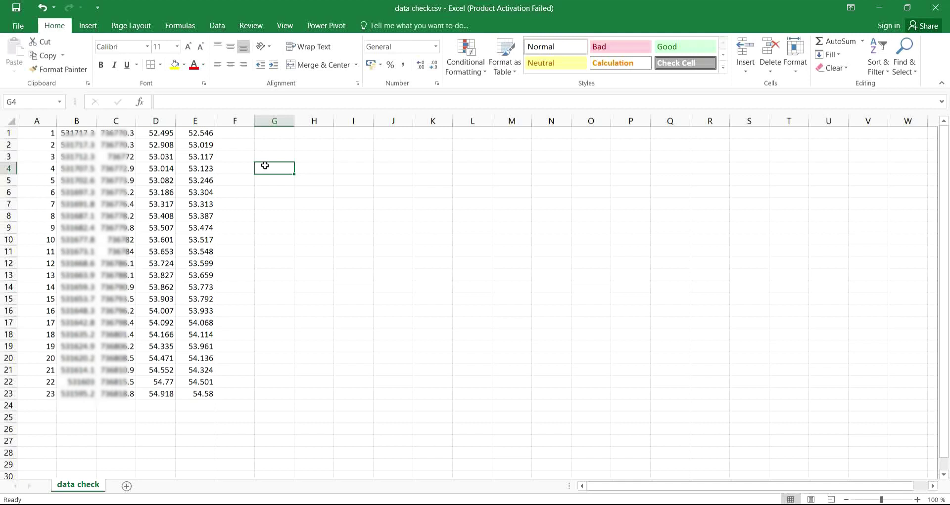
Select D1:E23 and list the line chart types on the Insert tab.
{"action": "left_click", "coordinate": [87, 31]}
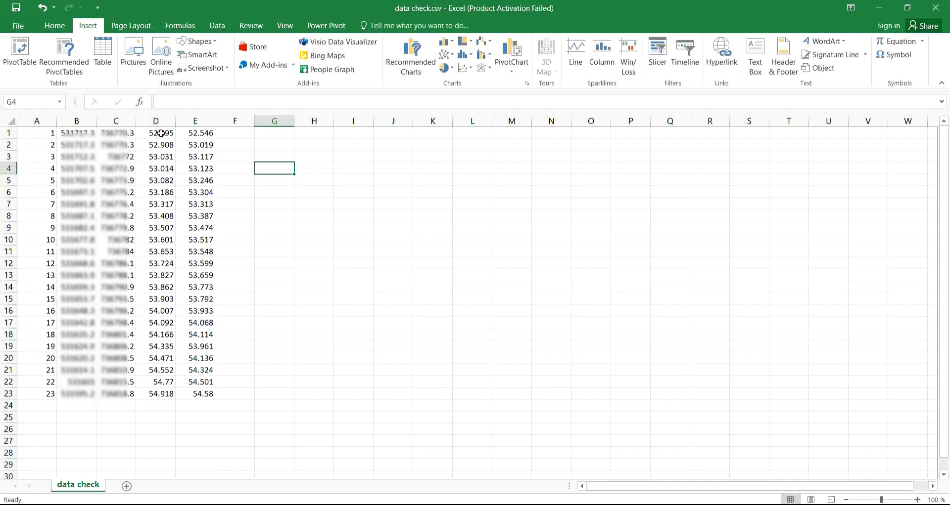
{"action": "left_click_drag", "start_coordinate": [160, 130], "coordinate": [210, 396]}
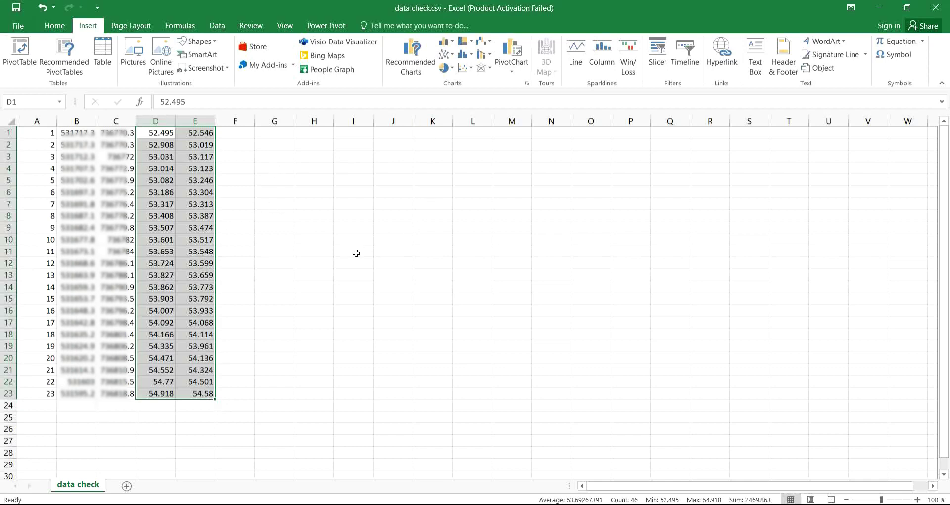
{"action": "left_click", "coordinate": [451, 59]}
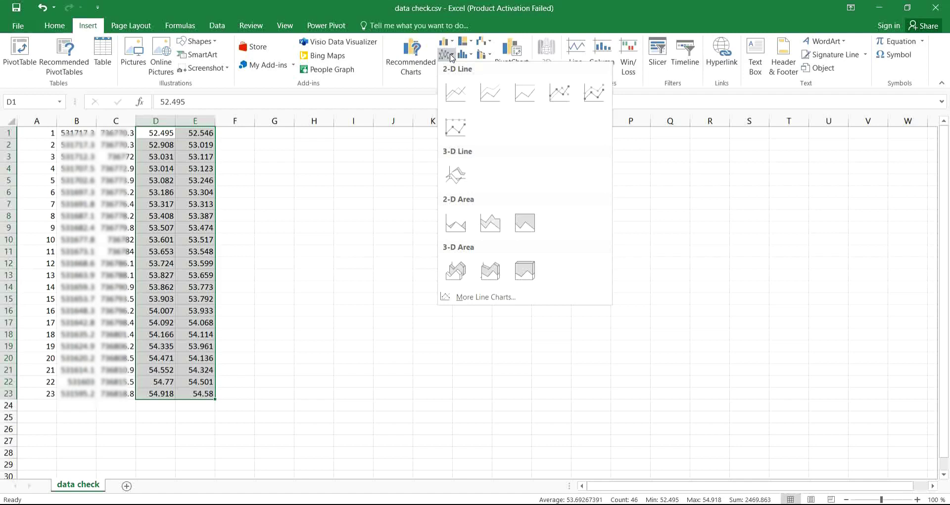
Insert a Line with Markers chart, then inspect Series2, its point 20, and Series1.
{"action": "left_click", "coordinate": [559, 92]}
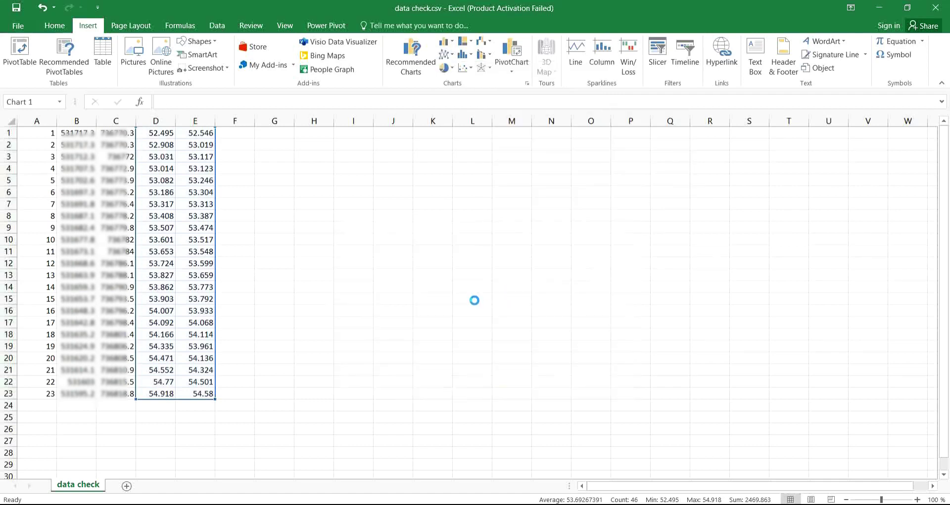
{"action": "mouse_move", "coordinate": [474, 300]}
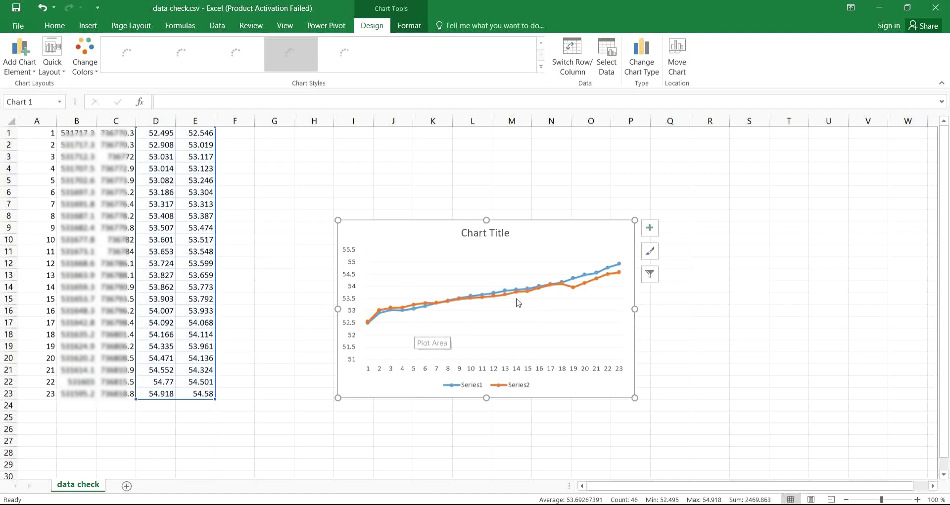
{"action": "left_click", "coordinate": [571, 289]}
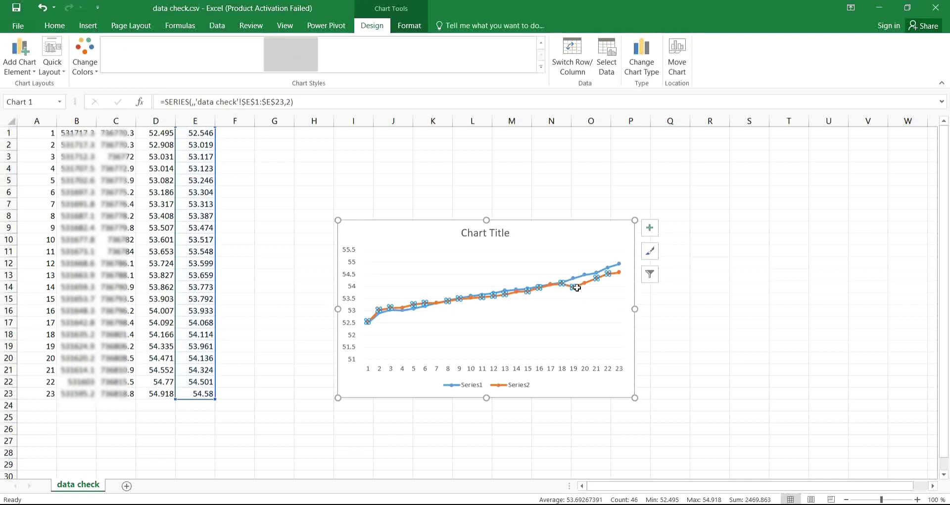
{"action": "left_click", "coordinate": [584, 281]}
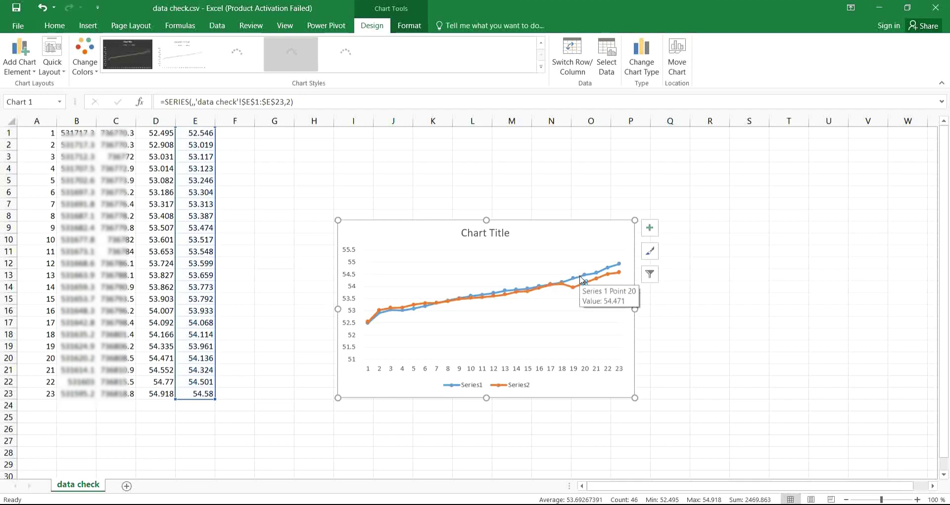
{"action": "left_click", "coordinate": [582, 279]}
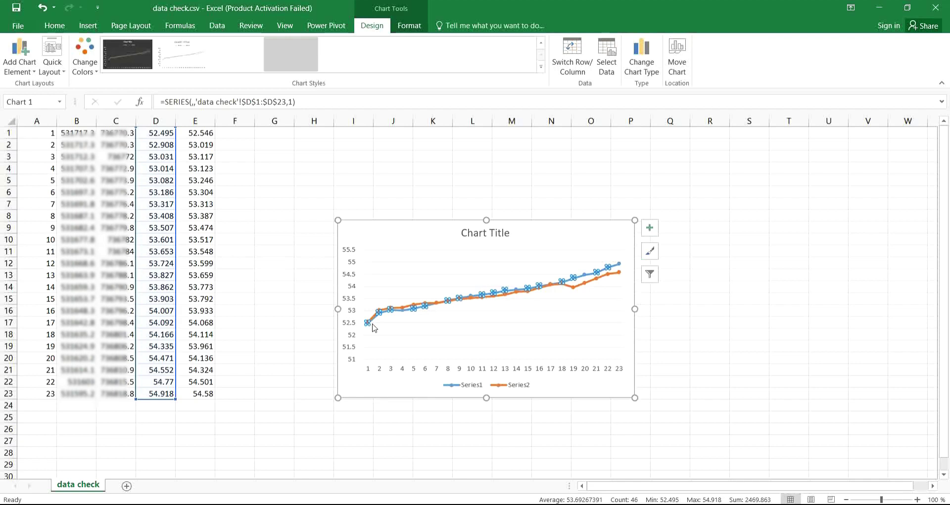
{"action": "mouse_move", "coordinate": [374, 329]}
Check that column E ends at E23 with 54.58, then select the chart's Series2 line.
{"action": "double_click", "coordinate": [466, 282]}
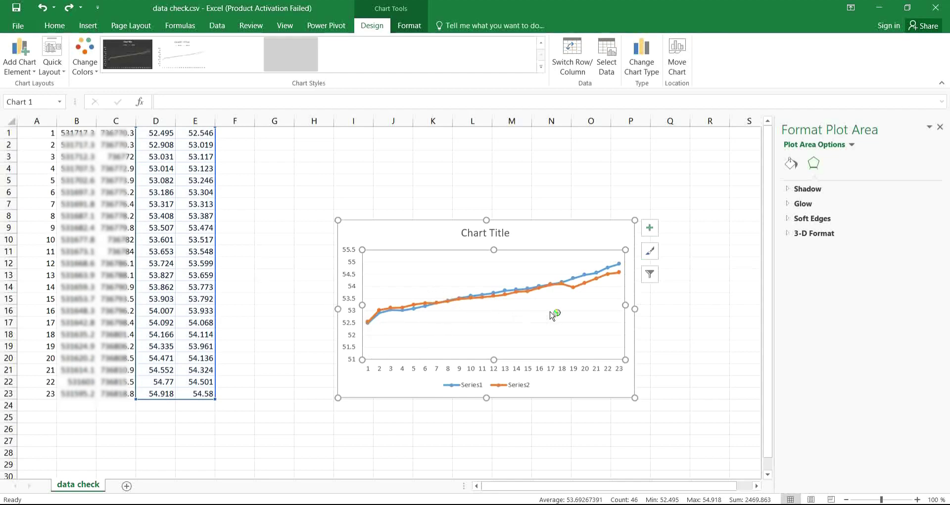
{"action": "left_click", "coordinate": [206, 286]}
{"action": "key", "text": "ctrl+Down"}
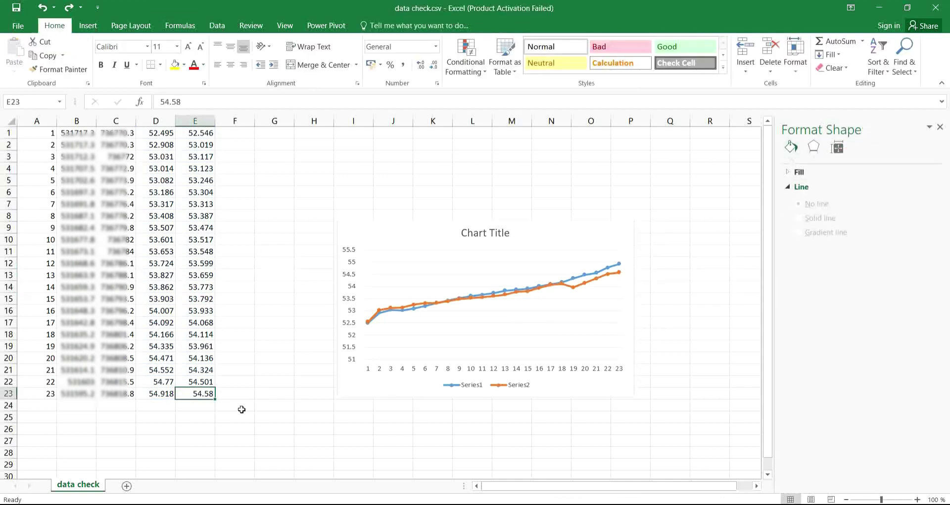
{"action": "left_click", "coordinate": [241, 410]}
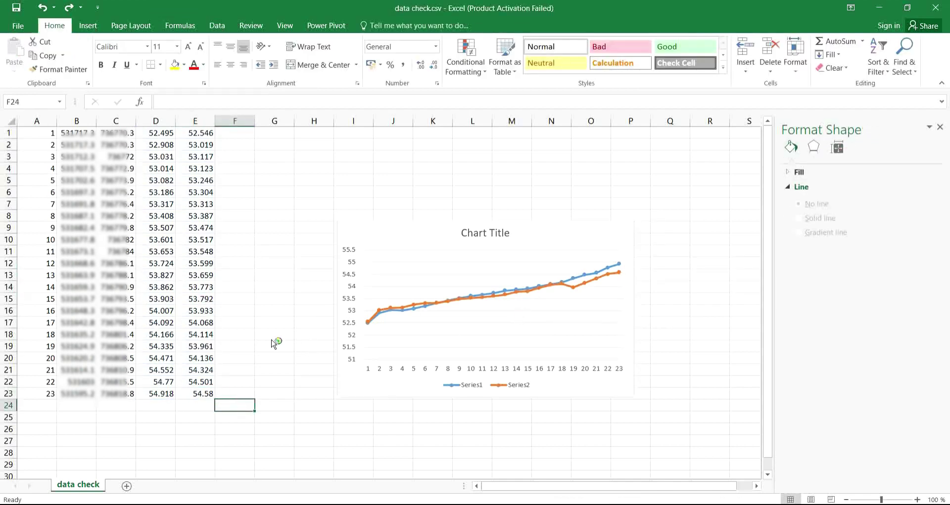
{"action": "left_click", "coordinate": [204, 394]}
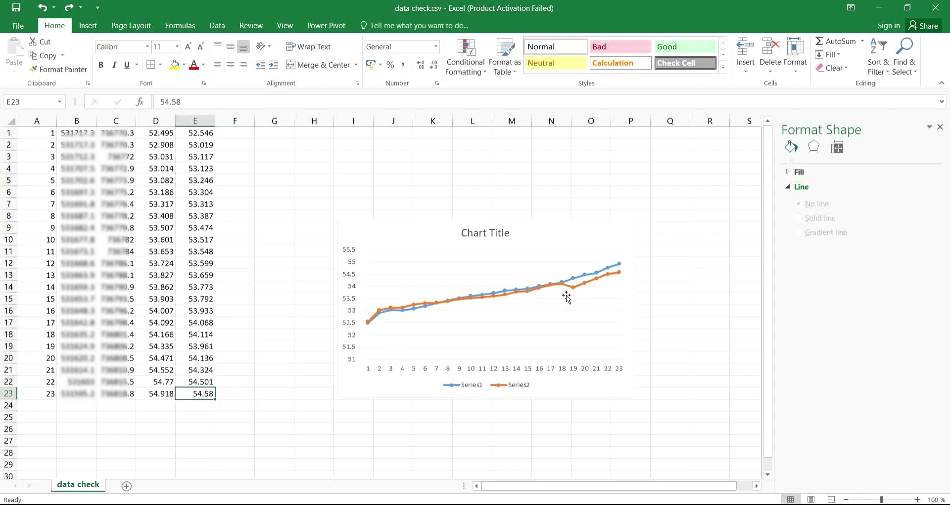
{"action": "mouse_move", "coordinate": [589, 285]}
{"action": "left_click", "coordinate": [603, 281]}
Color the Series2 line red through its legend entry's line settings.
{"action": "right_click", "coordinate": [603, 281]}
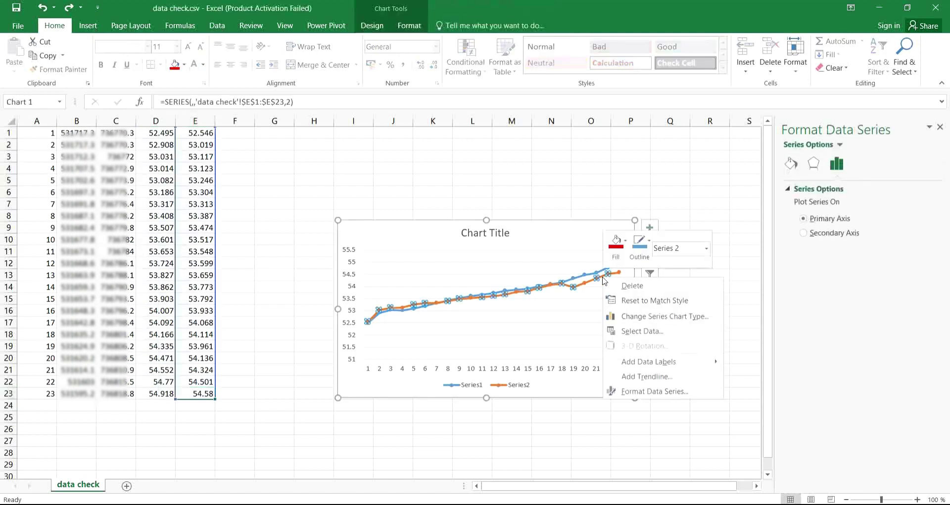
{"action": "key", "text": "Escape"}
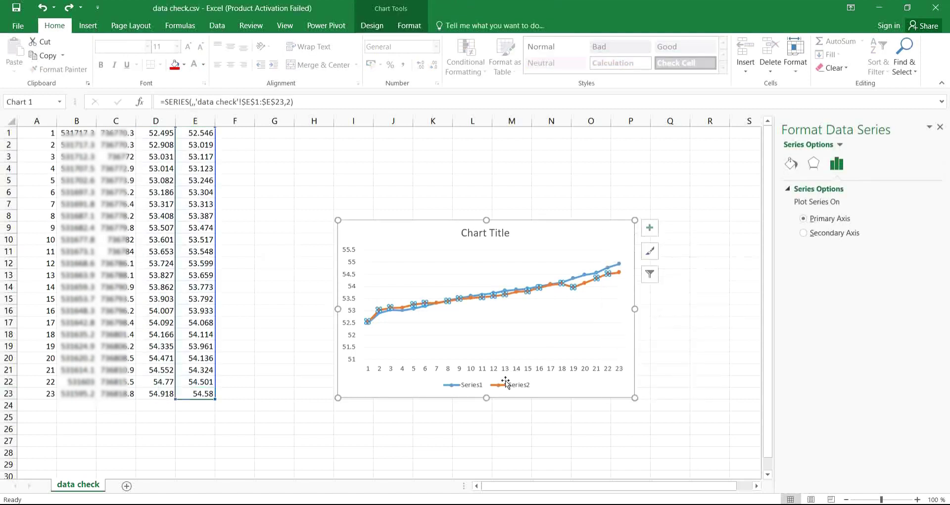
{"action": "left_click", "coordinate": [506, 388]}
{"action": "right_click", "coordinate": [505, 389]}
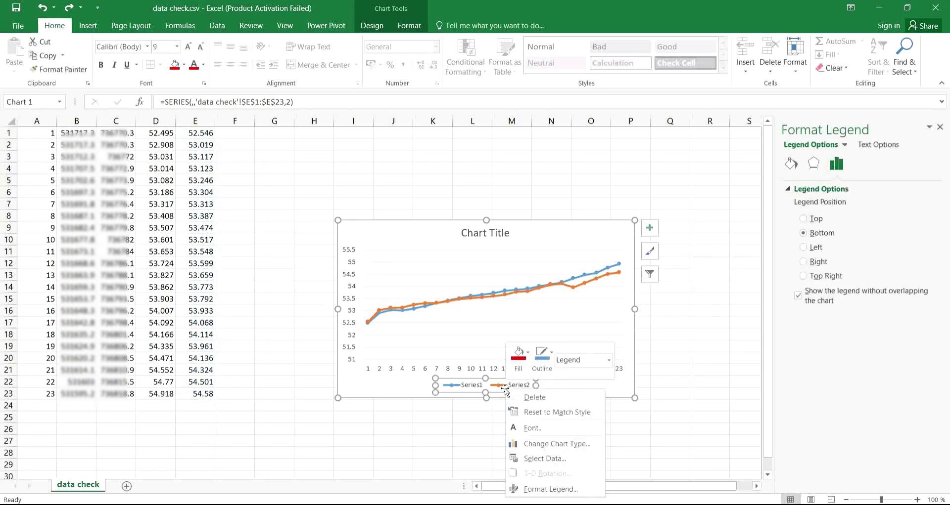
{"action": "left_click", "coordinate": [495, 385]}
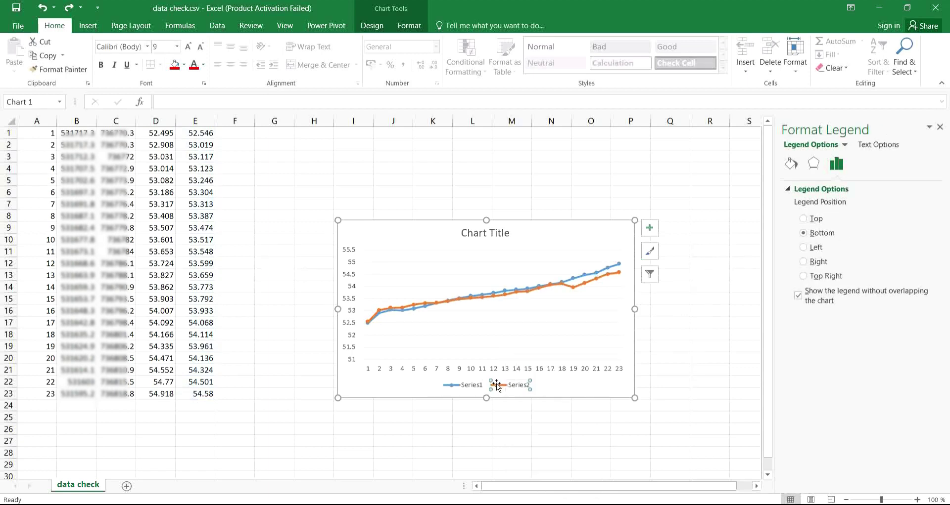
{"action": "left_click", "coordinate": [791, 164]}
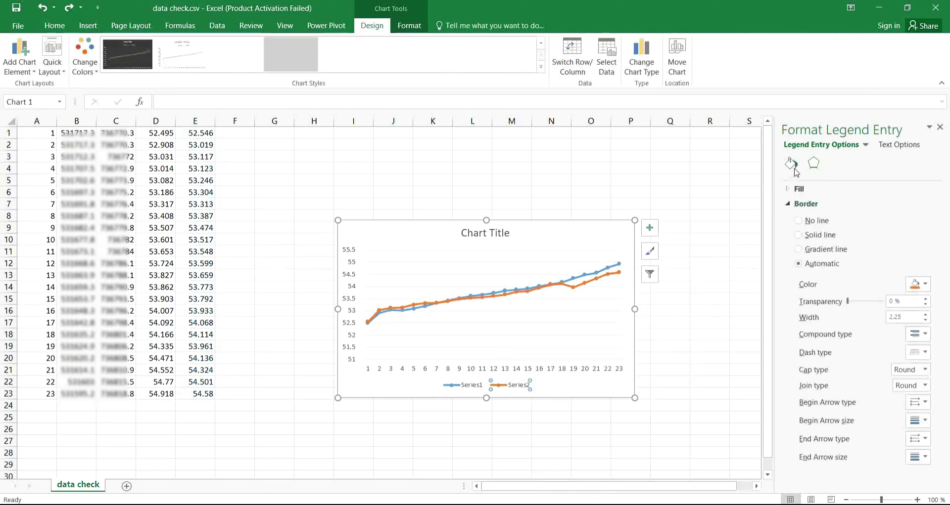
{"action": "left_click", "coordinate": [919, 285]}
{"action": "left_click", "coordinate": [866, 381]}
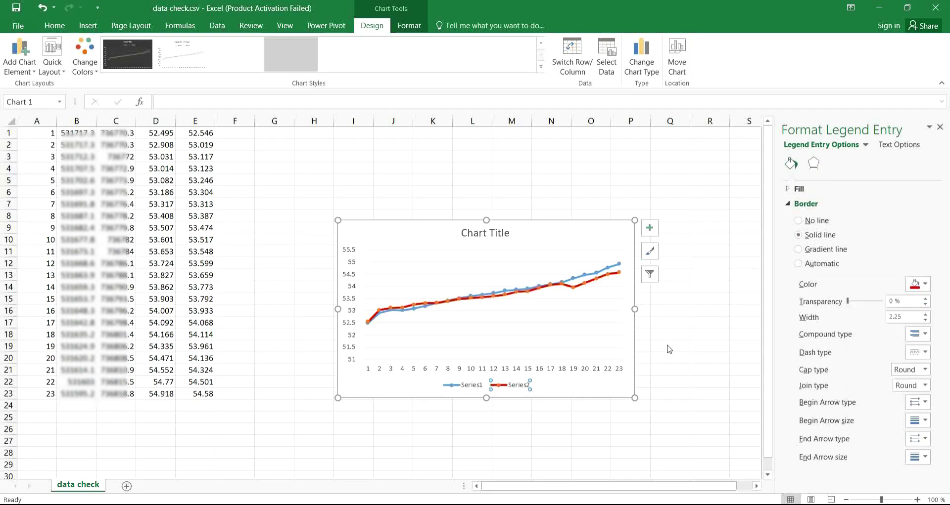
Color the Series1 line dark blue and deselect the chart.
{"action": "left_click", "coordinate": [596, 273]}
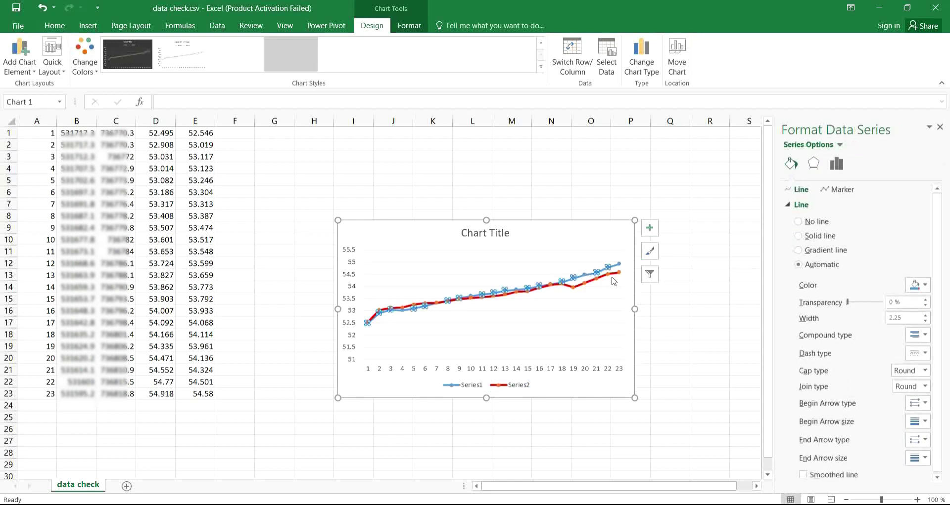
{"action": "left_click", "coordinate": [918, 285]}
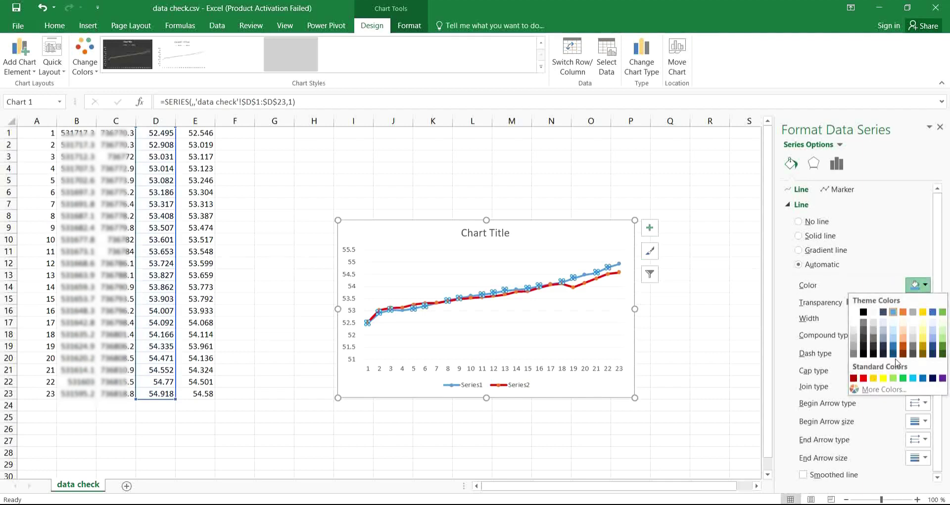
{"action": "left_click", "coordinate": [933, 378]}
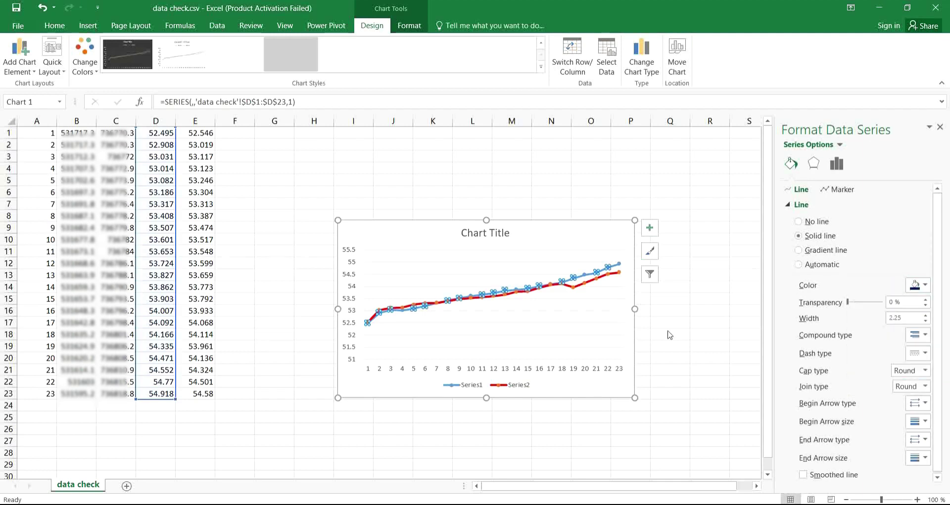
{"action": "left_click", "coordinate": [604, 310]}
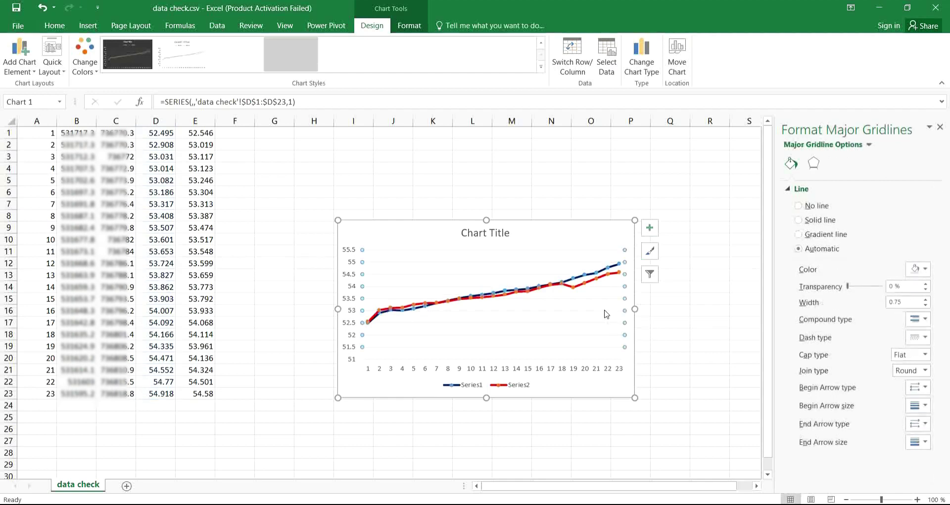
{"action": "left_click", "coordinate": [658, 335]}
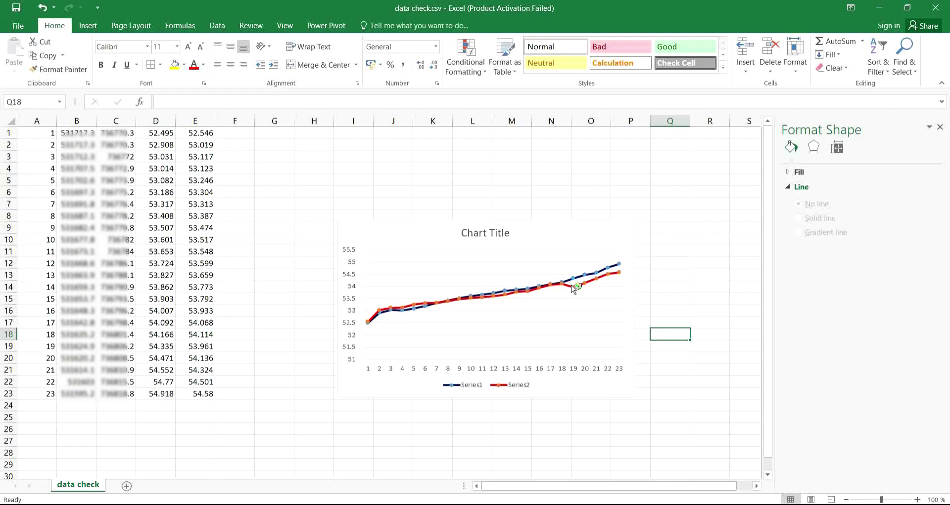
{"action": "mouse_move", "coordinate": [598, 286]}
{"action": "left_click", "coordinate": [203, 349]}
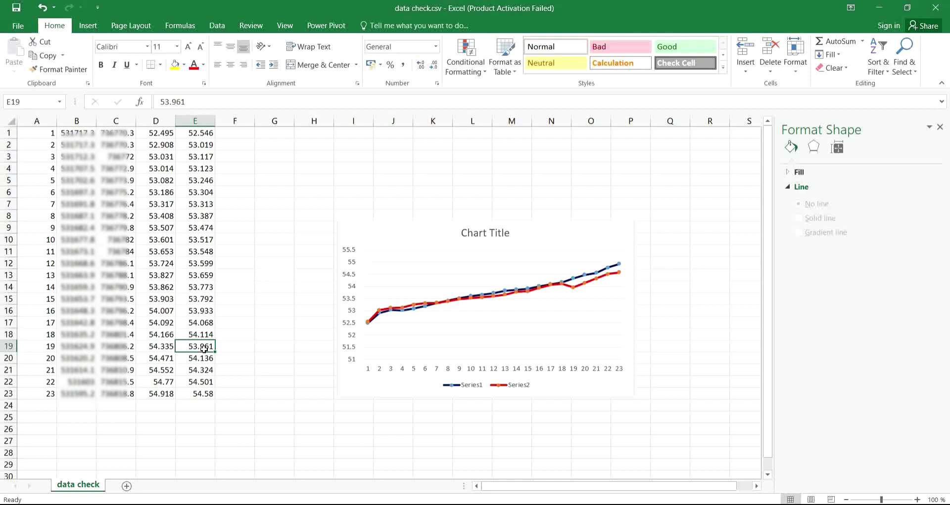
Enter 54.0 in E19, then correct it to 54.05.
{"action": "type", "text": "54.0"}
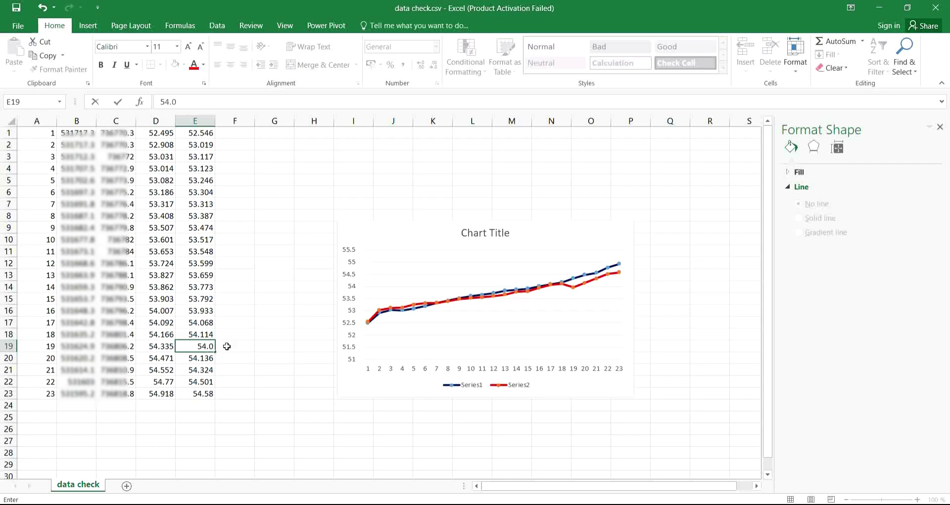
{"action": "left_click", "coordinate": [226, 347]}
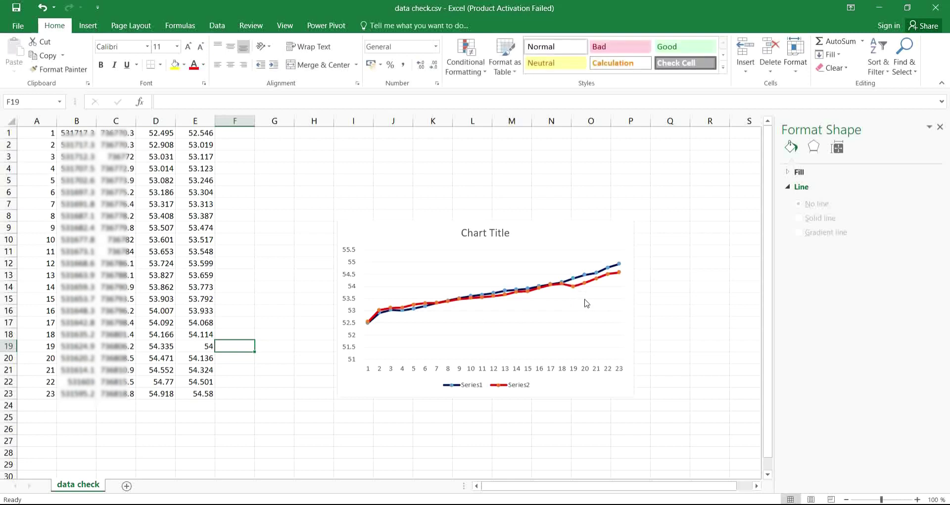
{"action": "left_click", "coordinate": [203, 347]}
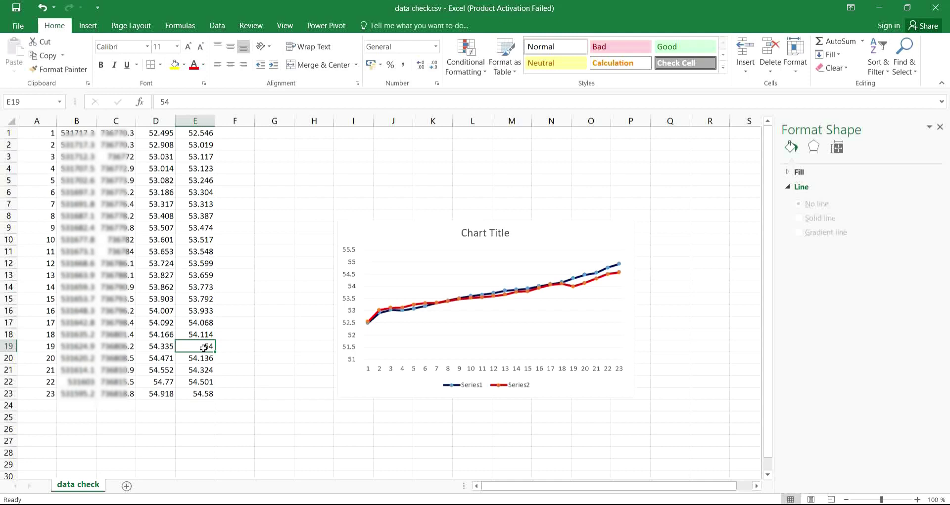
{"action": "type", "text": "54."}
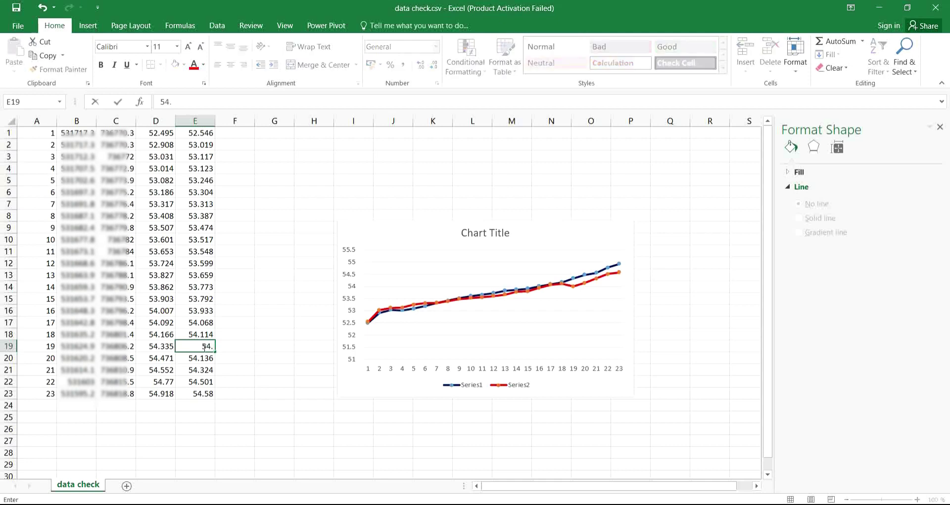
{"action": "type", "text": "5"}
{"action": "key", "text": "BackSpace"}
{"action": "type", "text": "05"}
{"action": "left_click", "coordinate": [236, 346]}
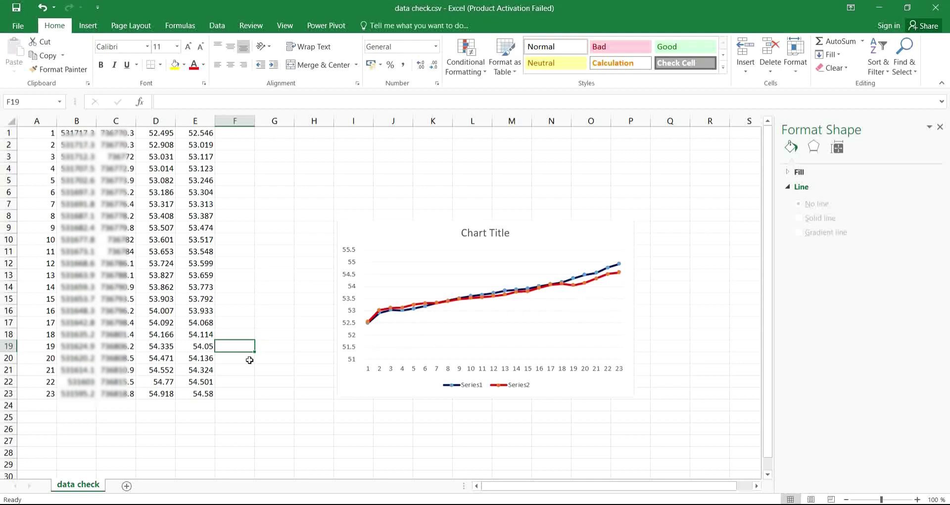
Enter 54.10 in E19 and recheck that the cell now shows 54.1.
{"action": "left_click", "coordinate": [207, 347]}
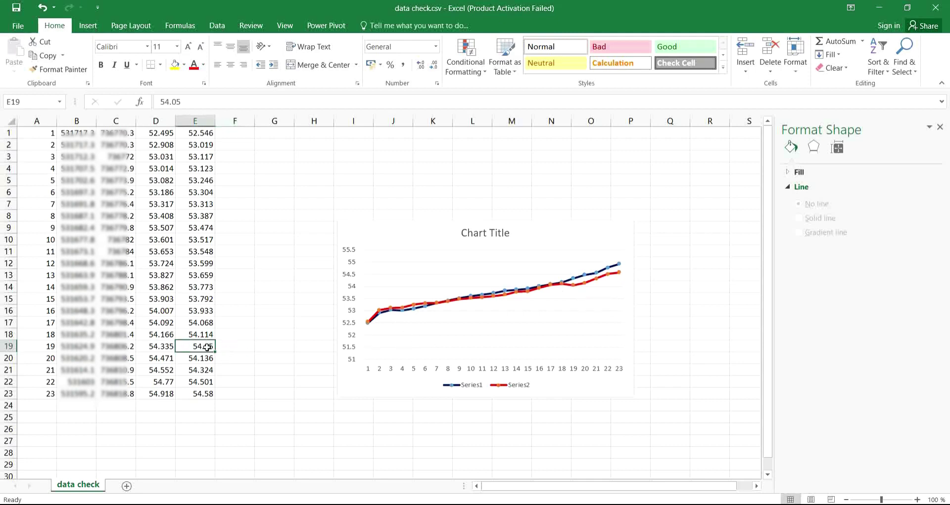
{"action": "type", "text": "54."}
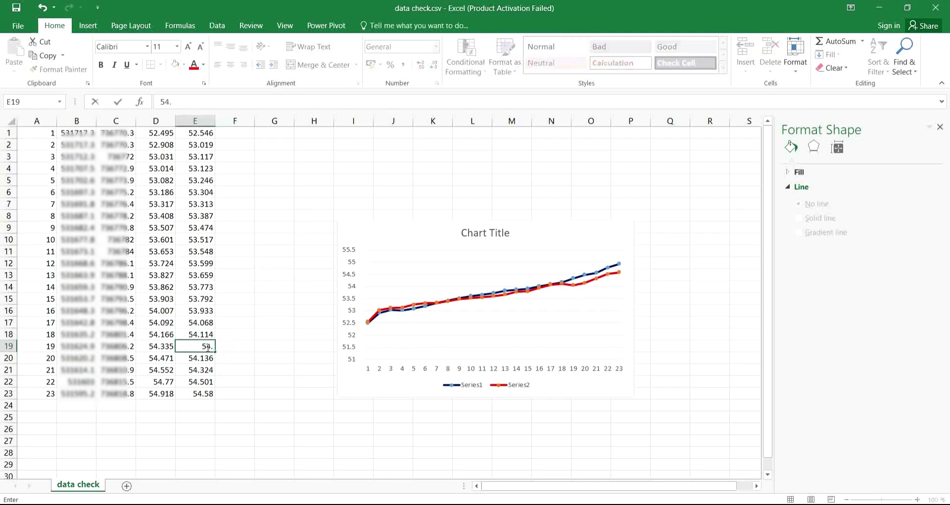
{"action": "type", "text": "10"}
{"action": "left_click", "coordinate": [243, 348]}
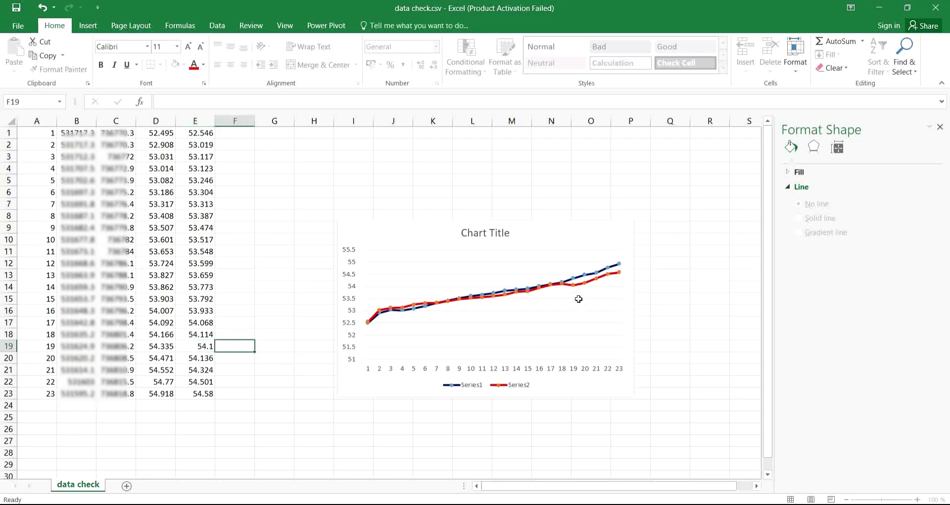
{"action": "left_click", "coordinate": [237, 336]}
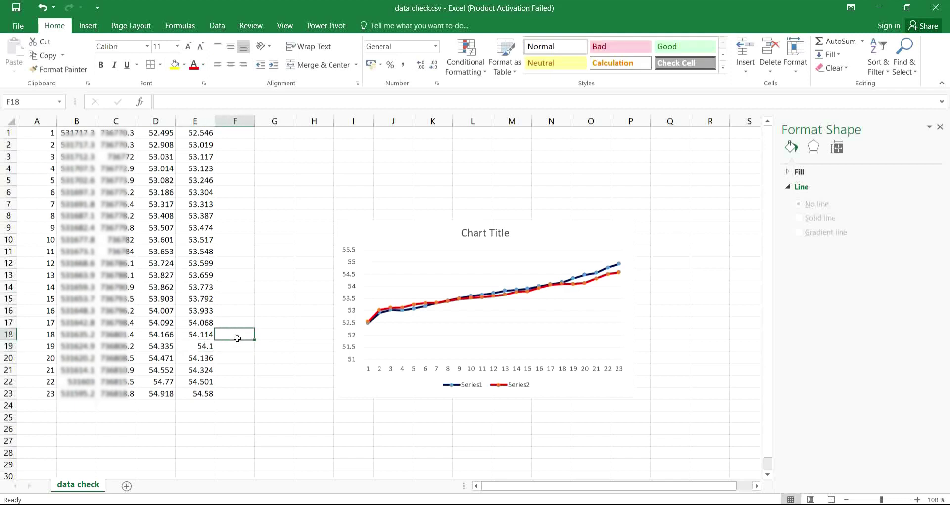
{"action": "left_click", "coordinate": [206, 348]}
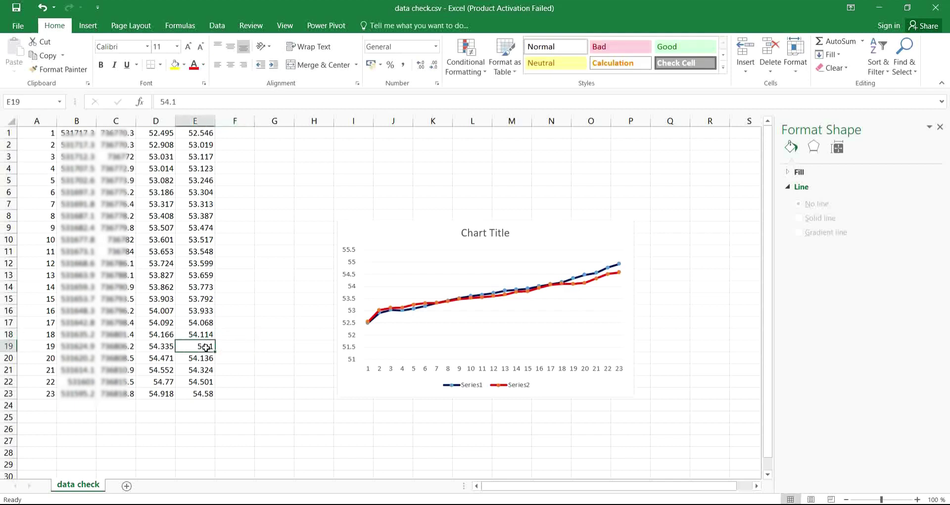